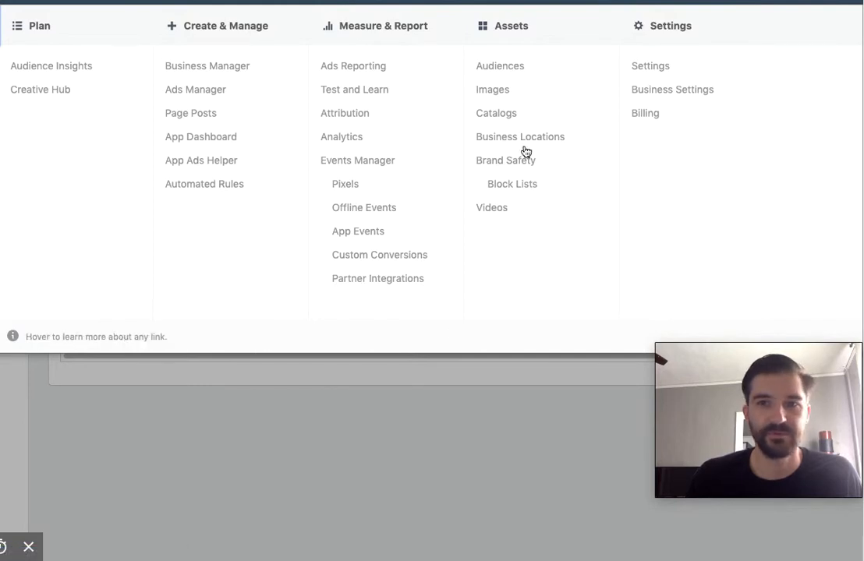
# Step: Open the Audiences library from the account's assets
pyautogui.click(485, 68)
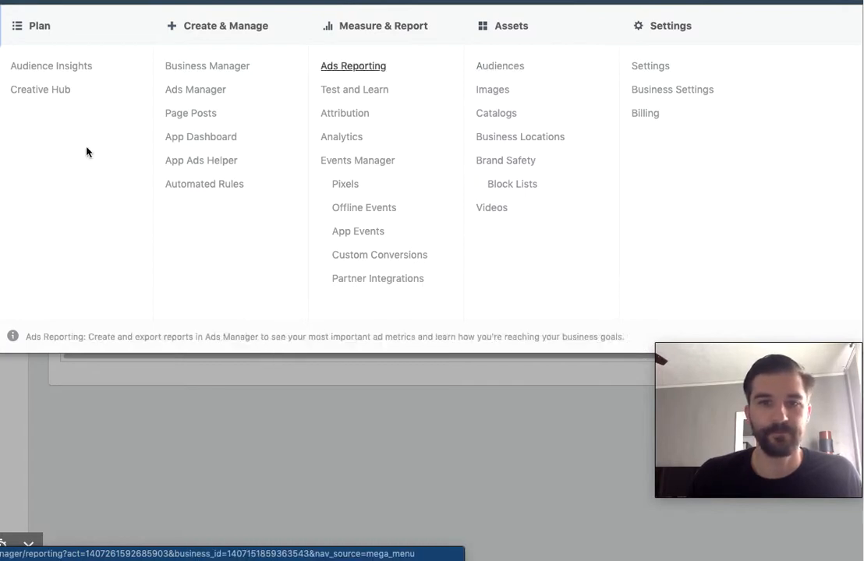
pyautogui.click(503, 70)
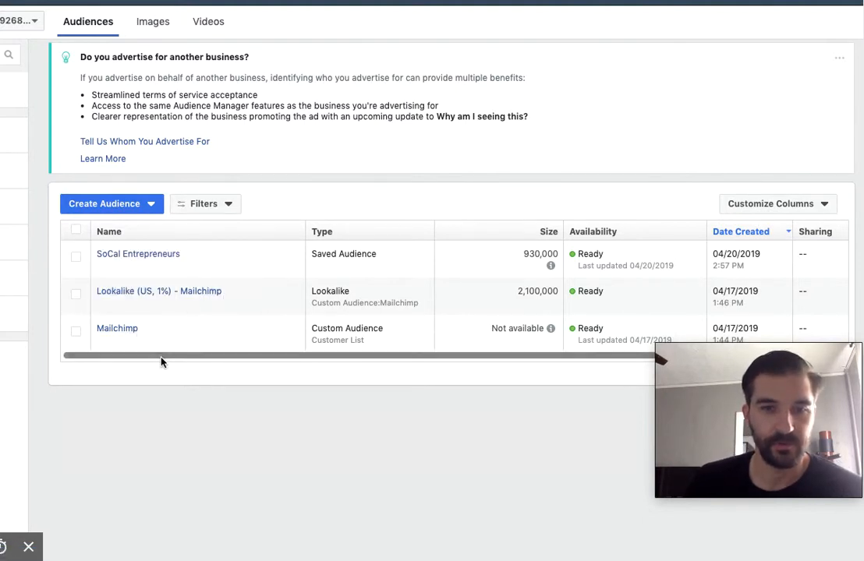
# Step: Start a custom audience from a customer file without LTV, choose copy and paste for the data, and discard it
pyautogui.click(152, 204)
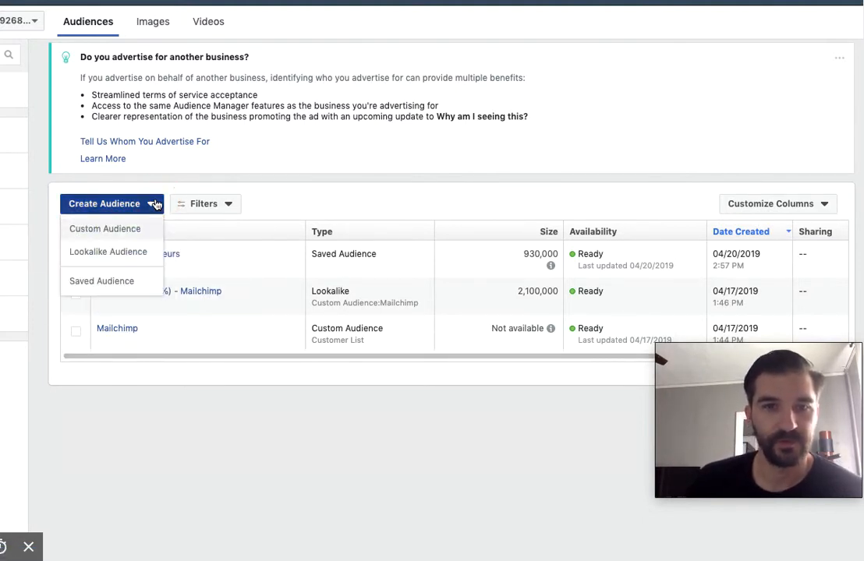
pyautogui.click(132, 232)
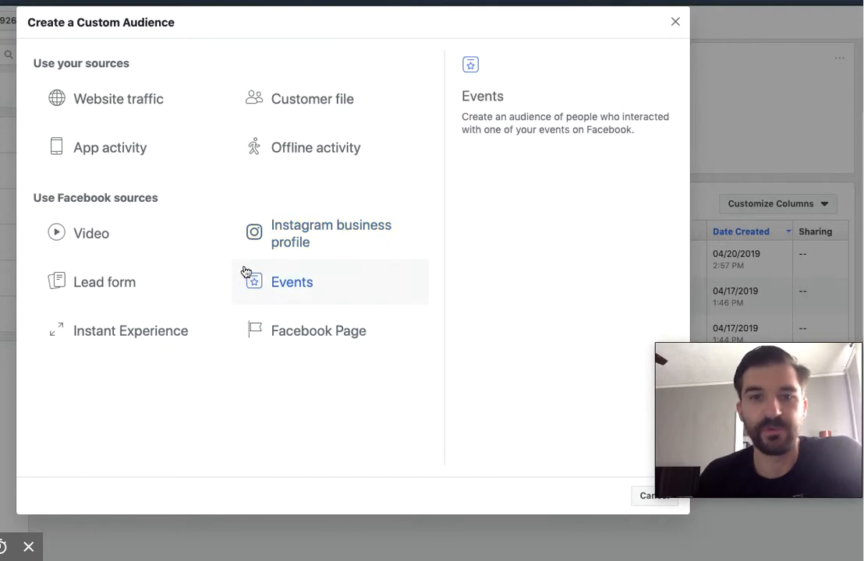
pyautogui.click(283, 101)
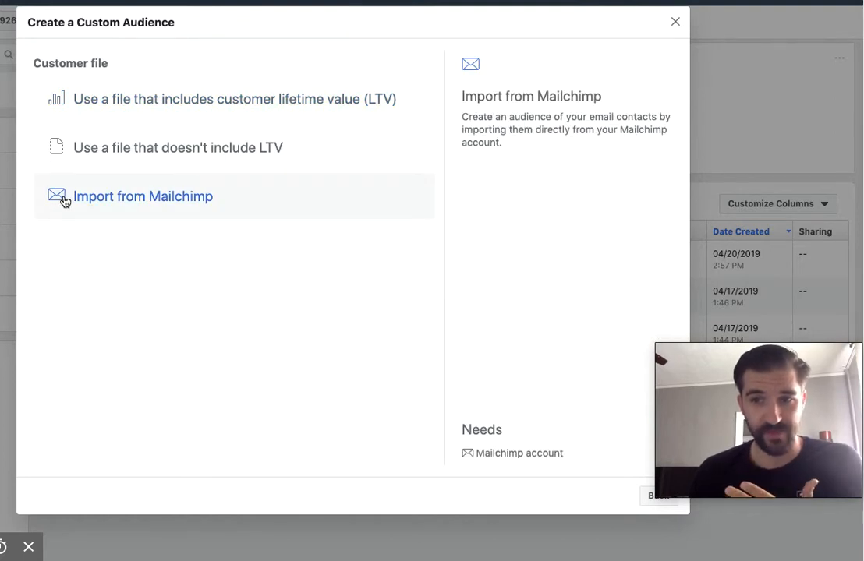
pyautogui.click(79, 157)
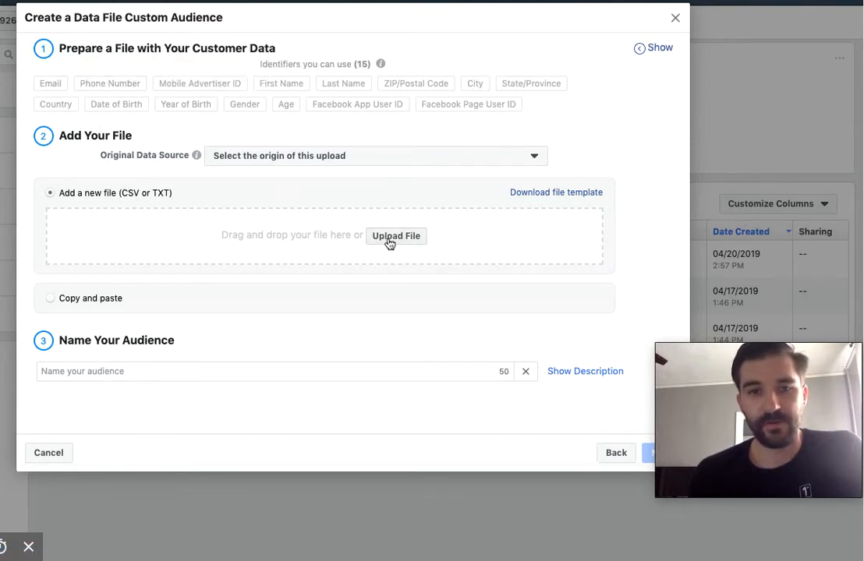
pyautogui.click(56, 299)
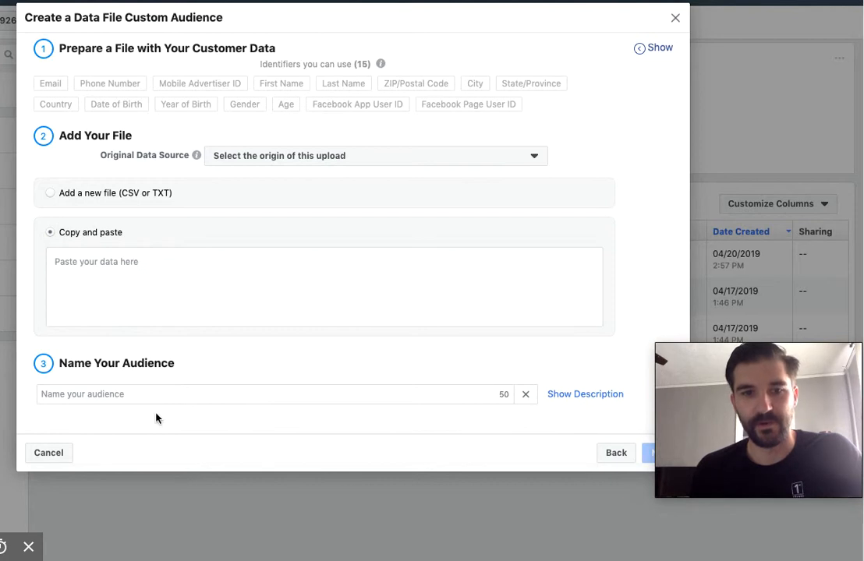
pyautogui.click(677, 19)
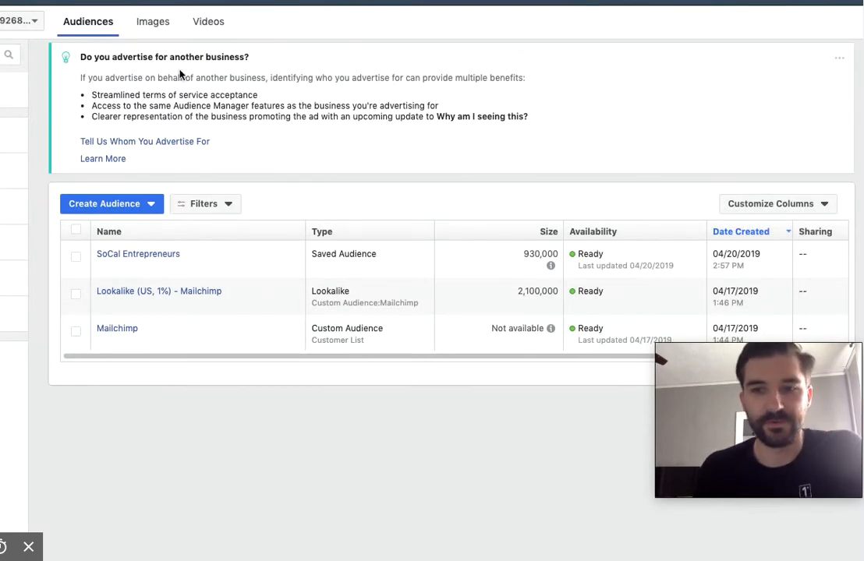
# Step: Start a lookalike audience from the Mailchimp custom audience, look at the number of lookalike audiences, and cancel it
pyautogui.click(129, 332)
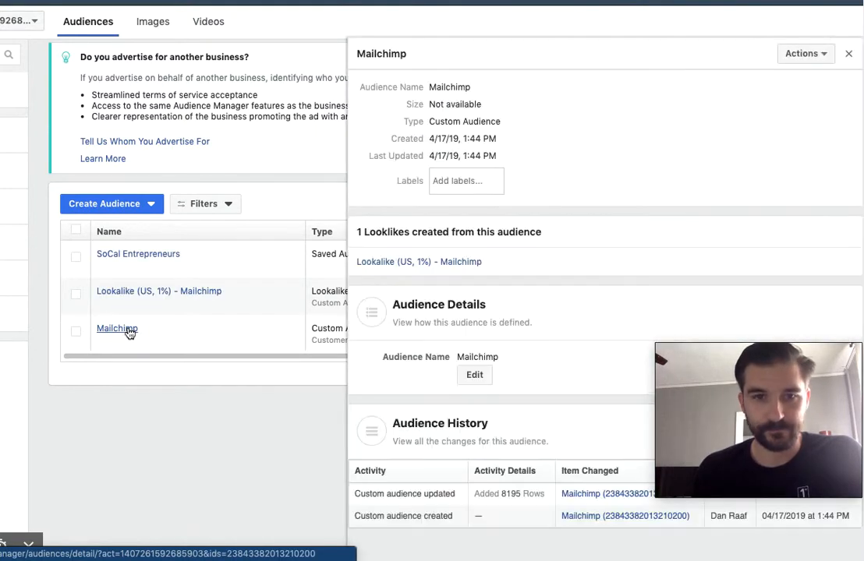
pyautogui.click(802, 55)
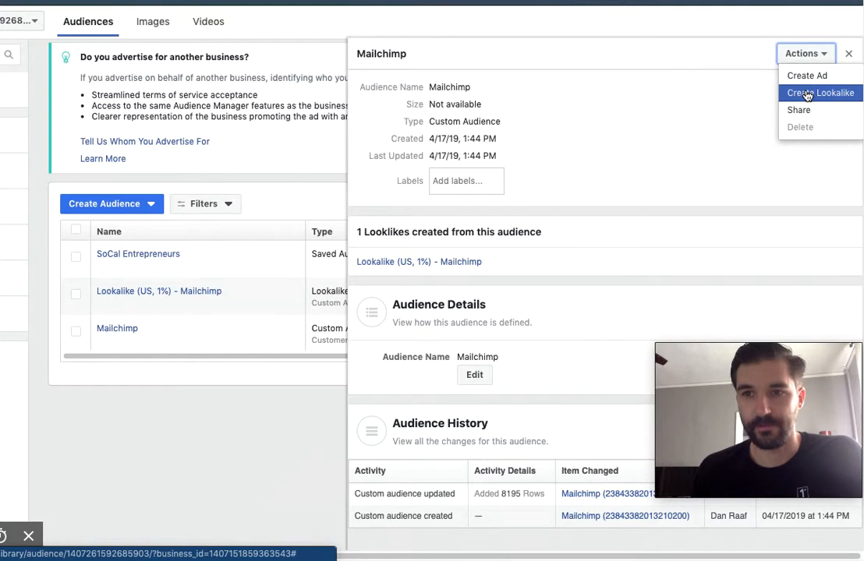
pyautogui.click(807, 93)
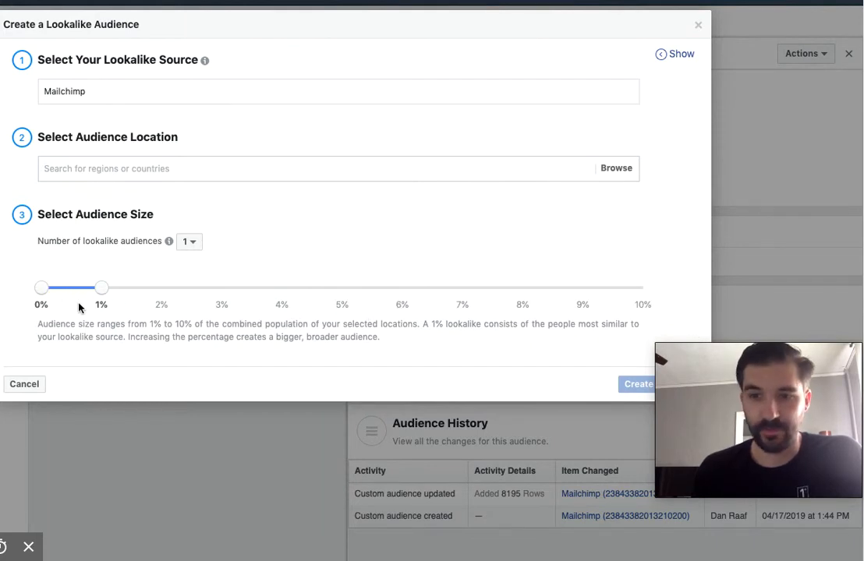
pyautogui.click(195, 246)
pyautogui.click(227, 238)
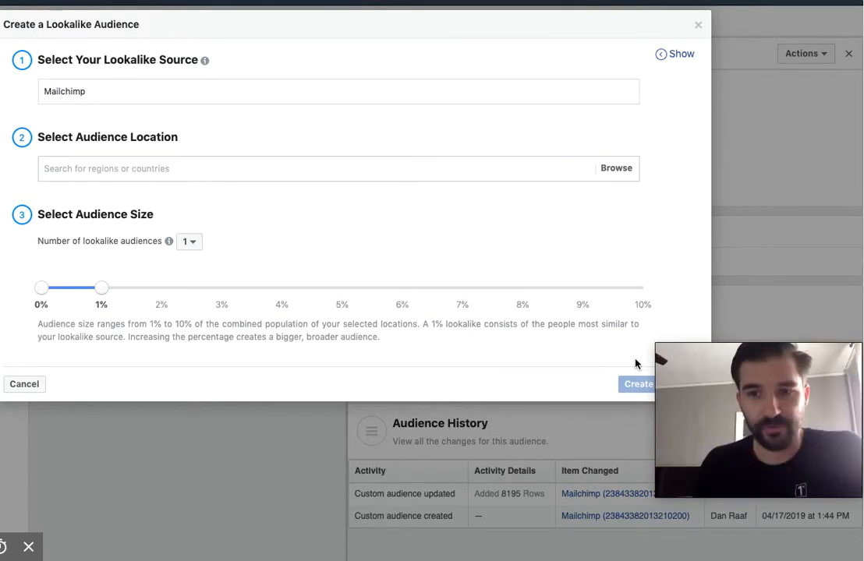
pyautogui.click(698, 25)
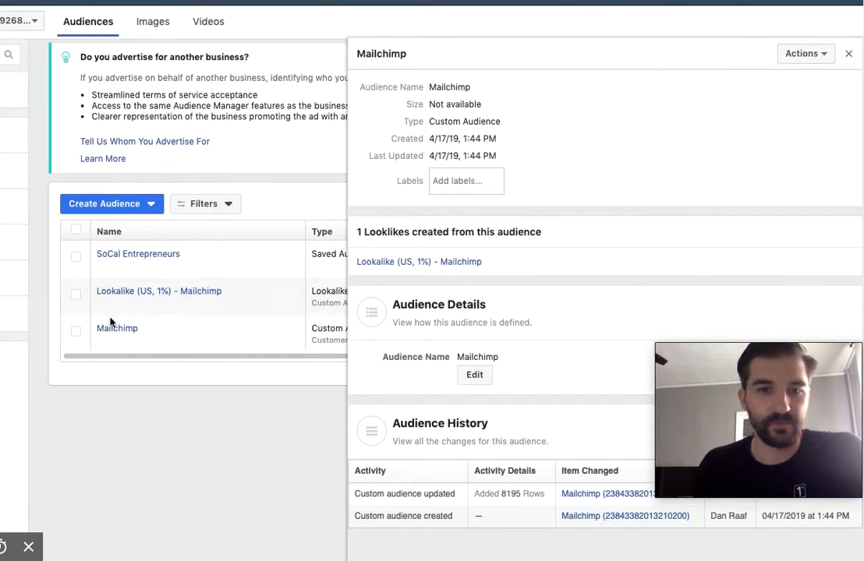
pyautogui.click(848, 53)
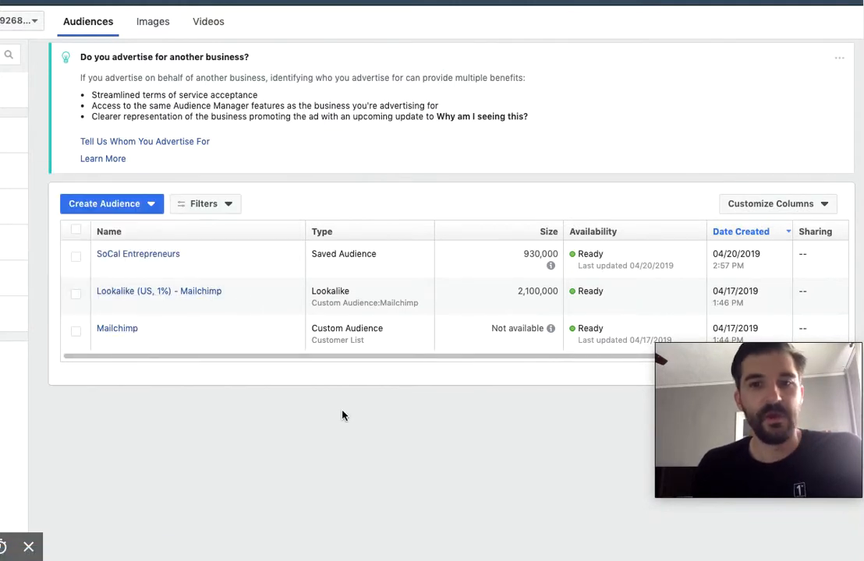
# Step: Start a new saved audience and include the Lookalike (US, 1%) - Mailchimp audience in it
pyautogui.click(145, 206)
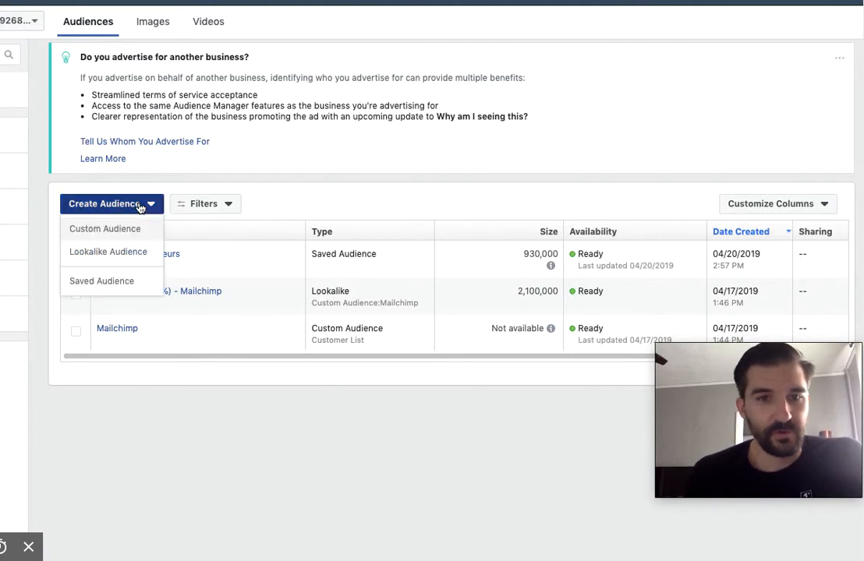
pyautogui.click(126, 281)
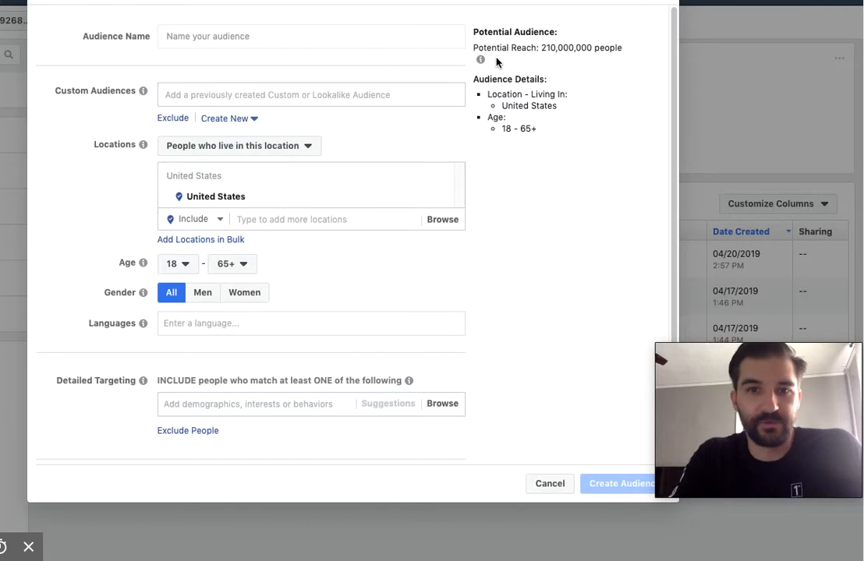
pyautogui.moveTo(480, 59)
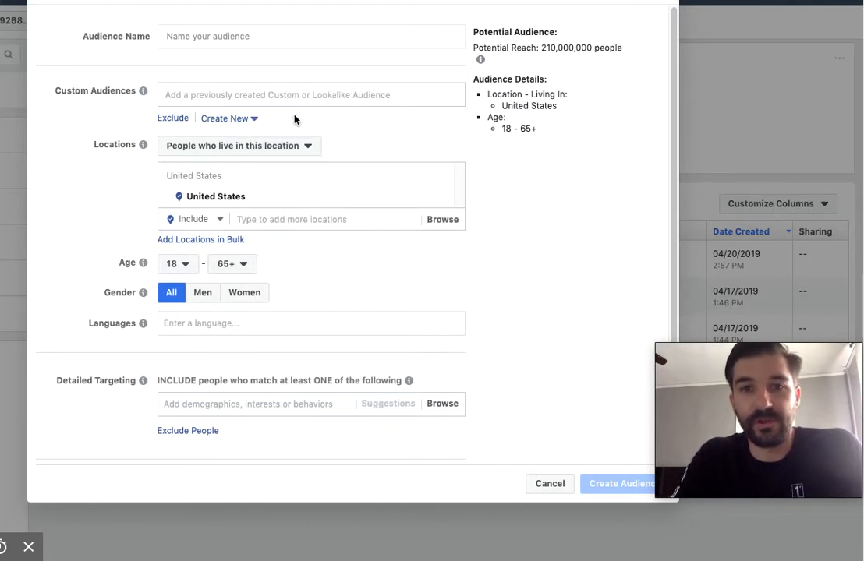
pyautogui.click(354, 93)
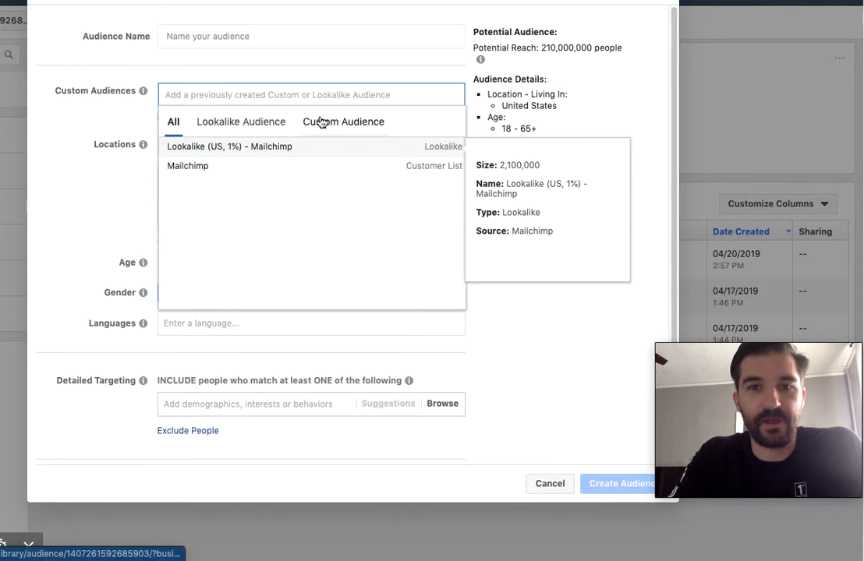
pyautogui.click(239, 149)
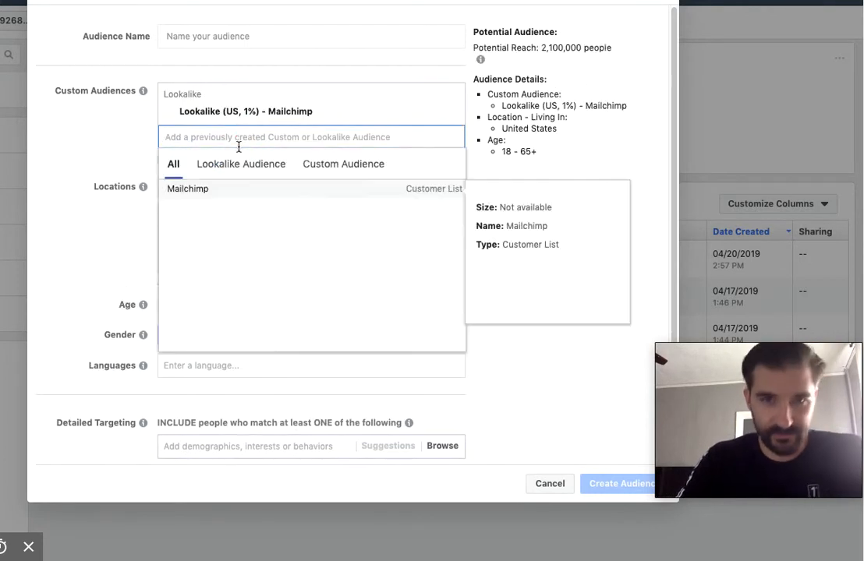
pyautogui.click(656, 262)
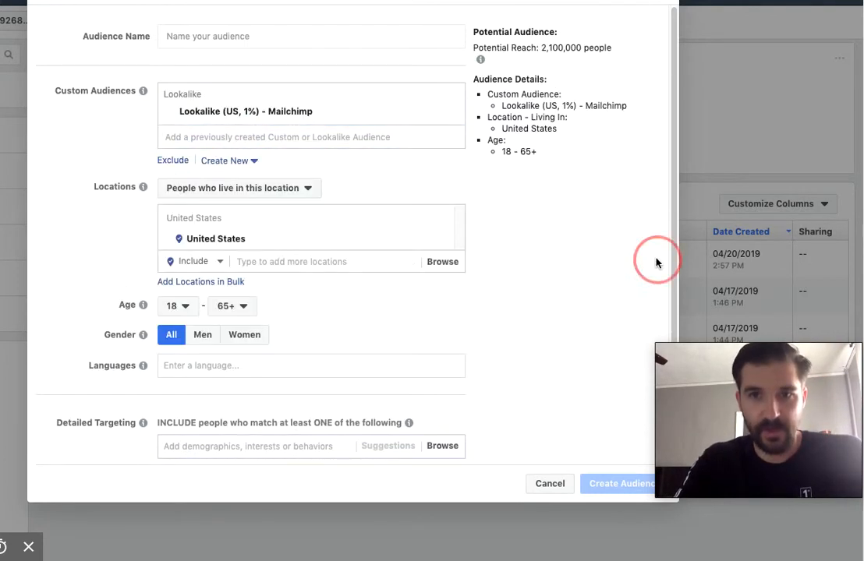
# Step: Name the saved audience "SoCal LLA 1%"
pyautogui.click(327, 260)
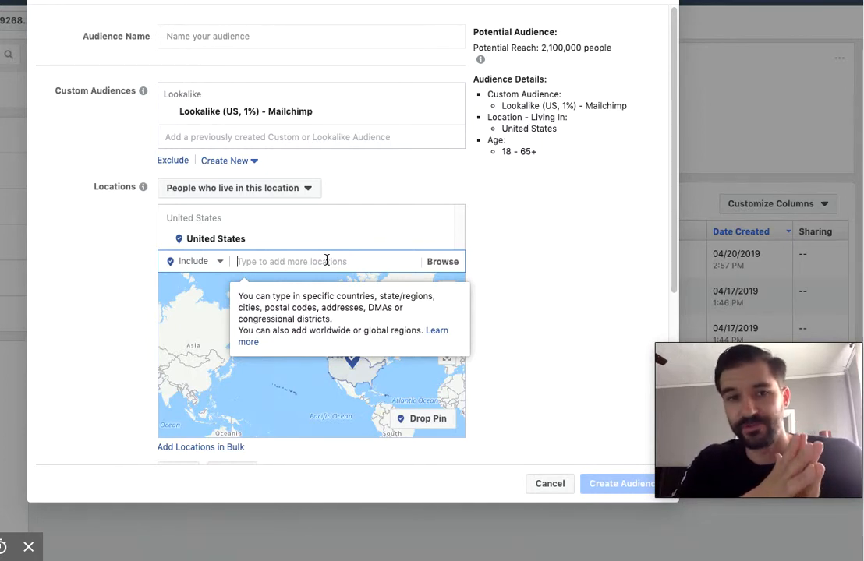
pyautogui.click(261, 39)
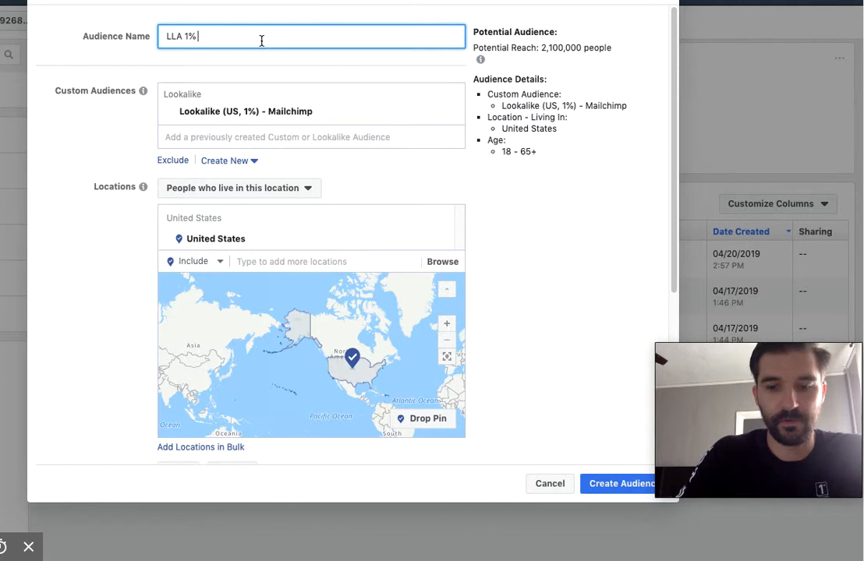
pyautogui.write('SoCal')
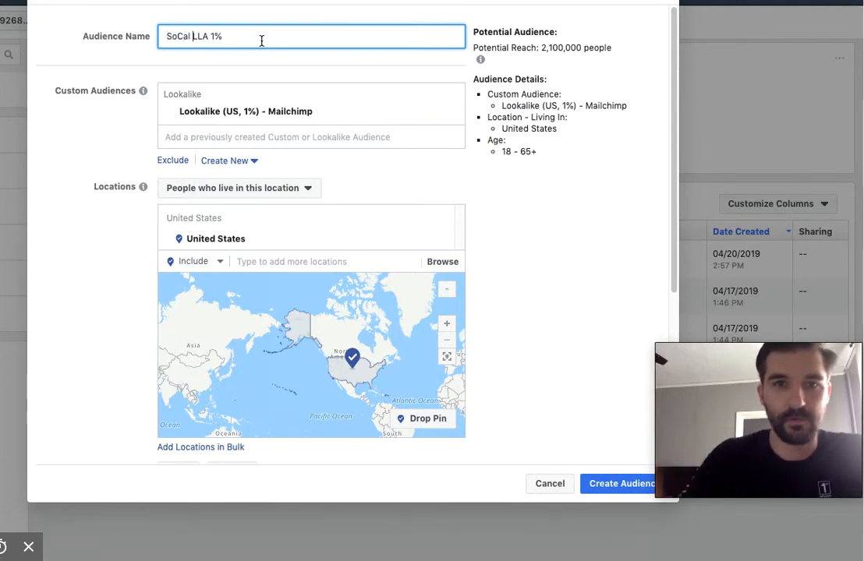
# Step: Try to find Southern California among the audience locations by searching for "Southern Cal"
pyautogui.scroll(-2, 515, 272)
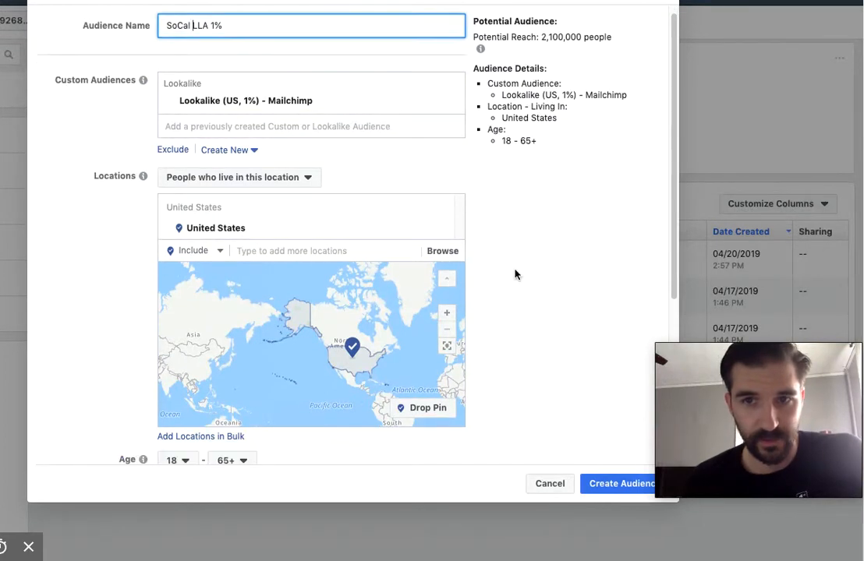
pyautogui.click(370, 241)
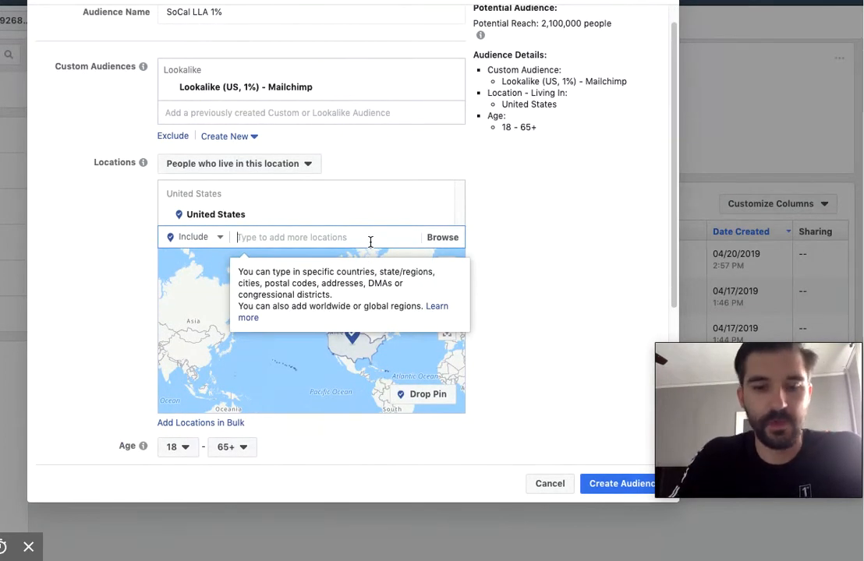
pyautogui.write('Southern')
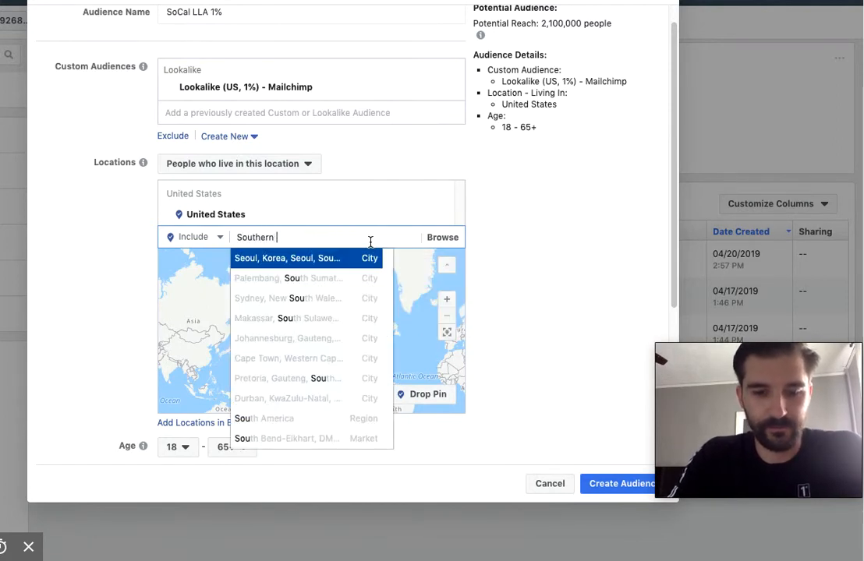
pyautogui.write(' Cal')
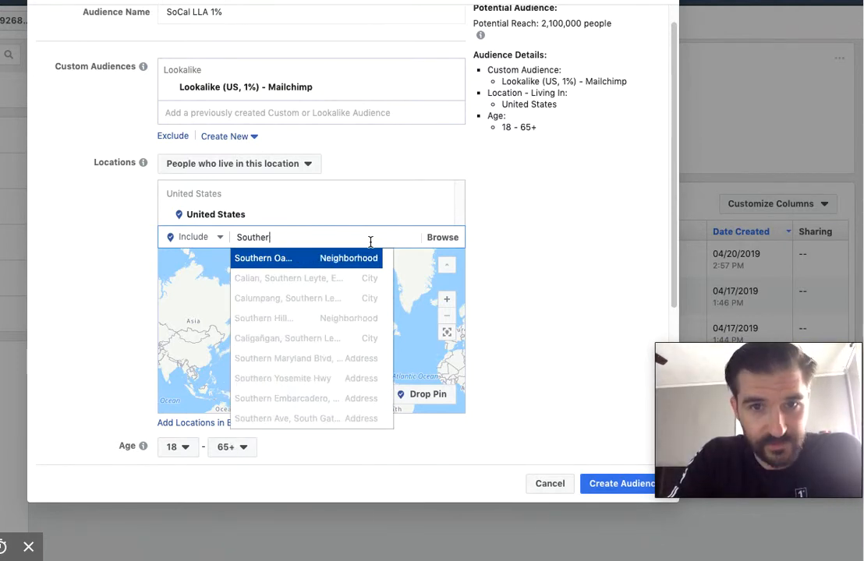
pyautogui.press('BackSpace')
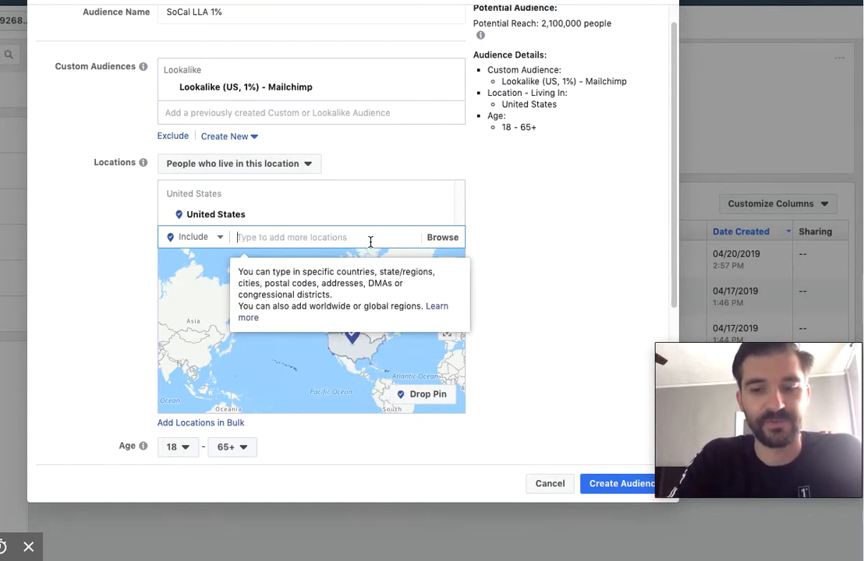
# Step: Add San Diego, California as the audience location and set its radius to 50 mi
pyautogui.write('San Dies')
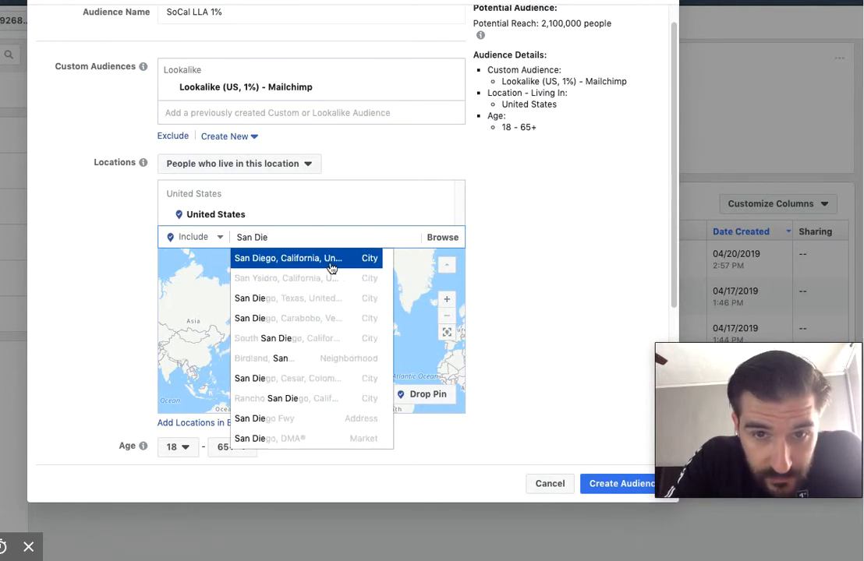
pyautogui.click(331, 265)
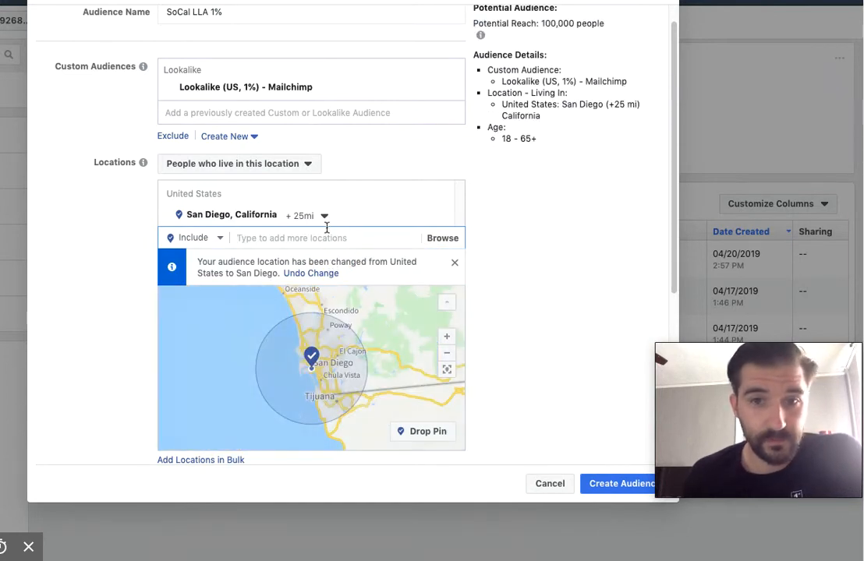
pyautogui.click(315, 224)
pyautogui.moveTo(327, 301); pyautogui.dragTo(404, 312)
# Step: Add Los Angeles, California as another audience location and set its radius to 50 mi
pyautogui.click(313, 243)
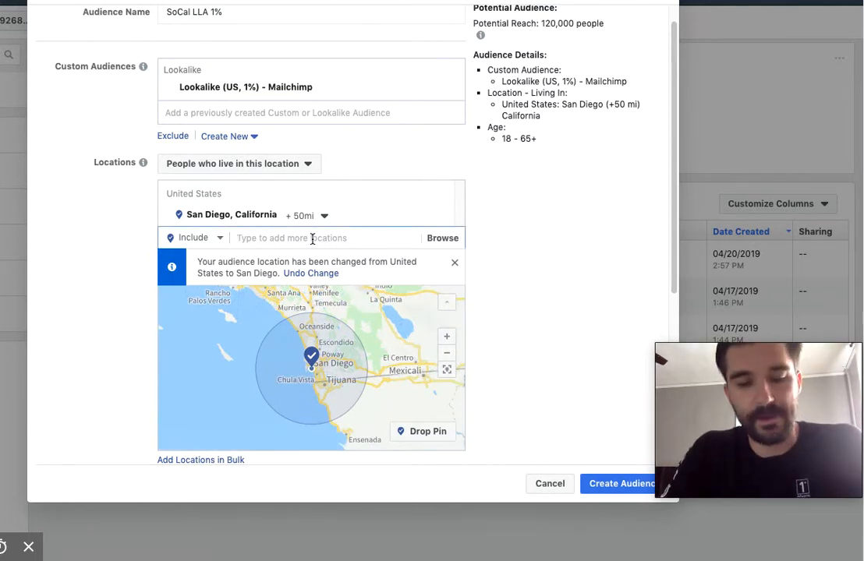
pyautogui.write('Los Angeles')
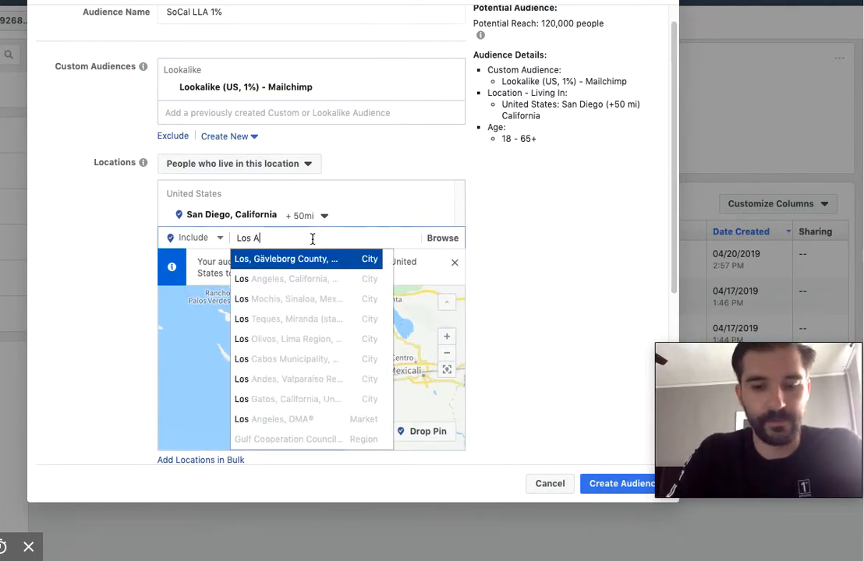
pyautogui.click(308, 279)
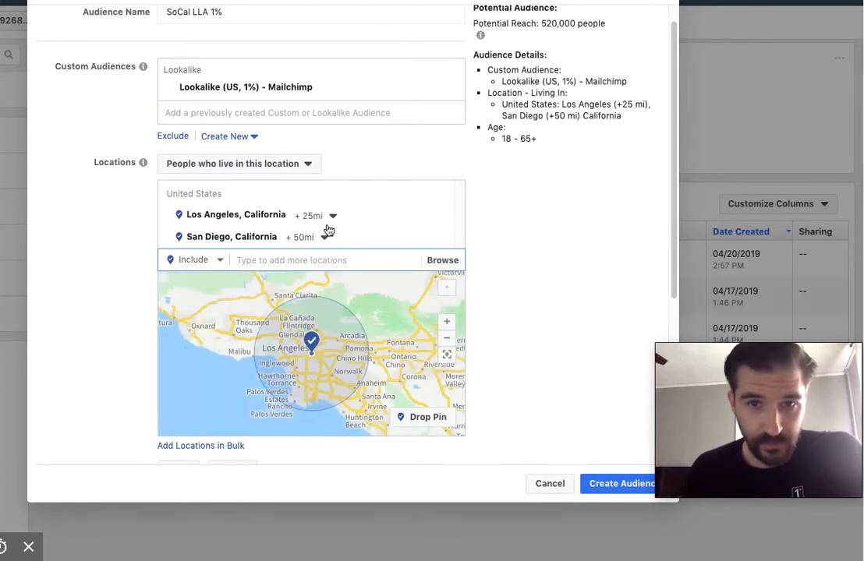
pyautogui.click(321, 217)
pyautogui.moveTo(340, 308); pyautogui.dragTo(360, 303)
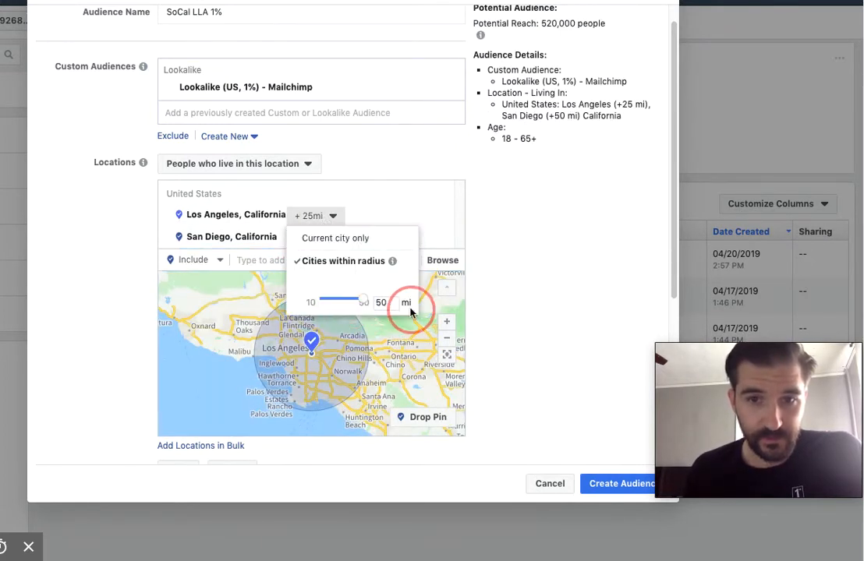
pyautogui.click(336, 251)
pyautogui.click(332, 259)
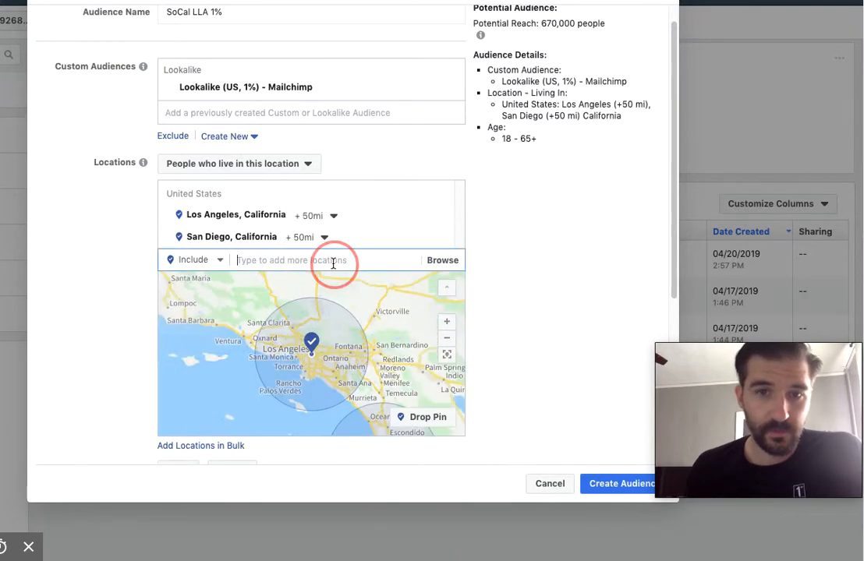
# Step: Add Ventura, California as an audience location and set its radius to 50 mi
pyautogui.write('Ventura')
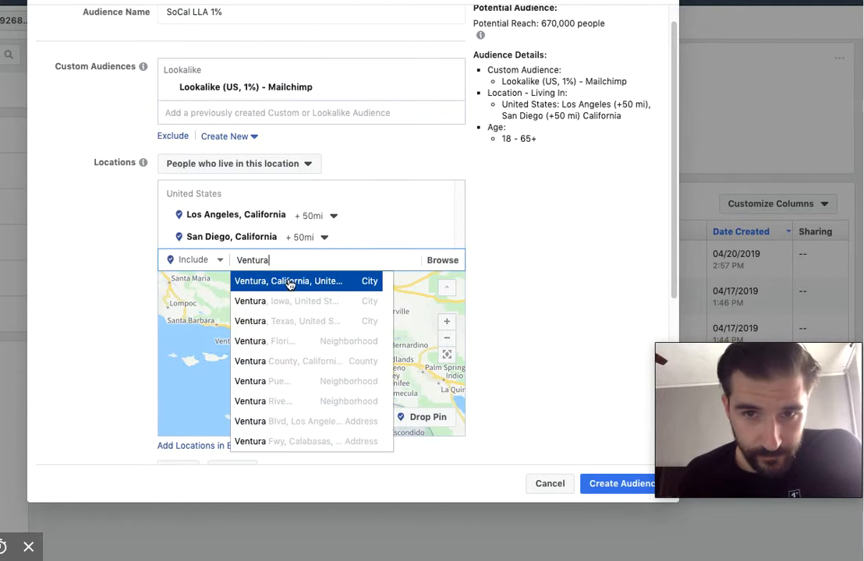
pyautogui.click(291, 280)
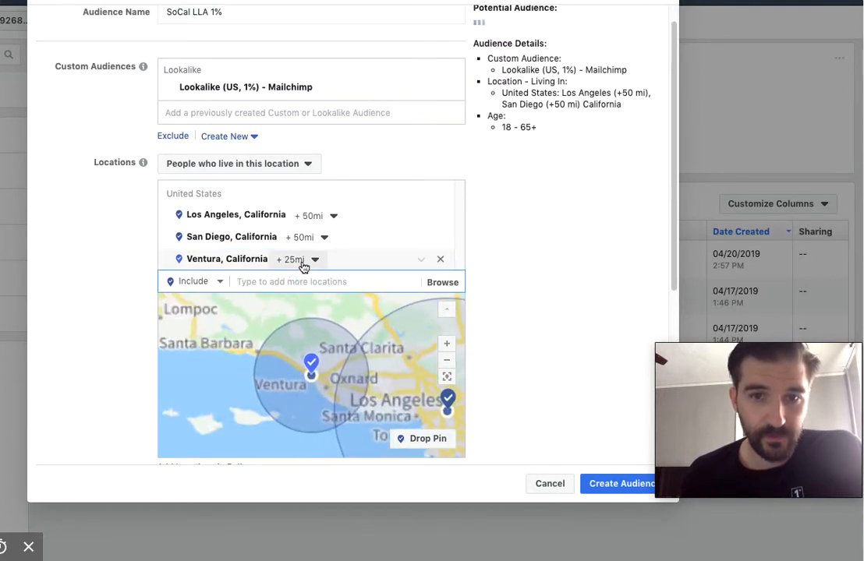
pyautogui.click(301, 264)
pyautogui.moveTo(317, 343); pyautogui.dragTo(376, 347)
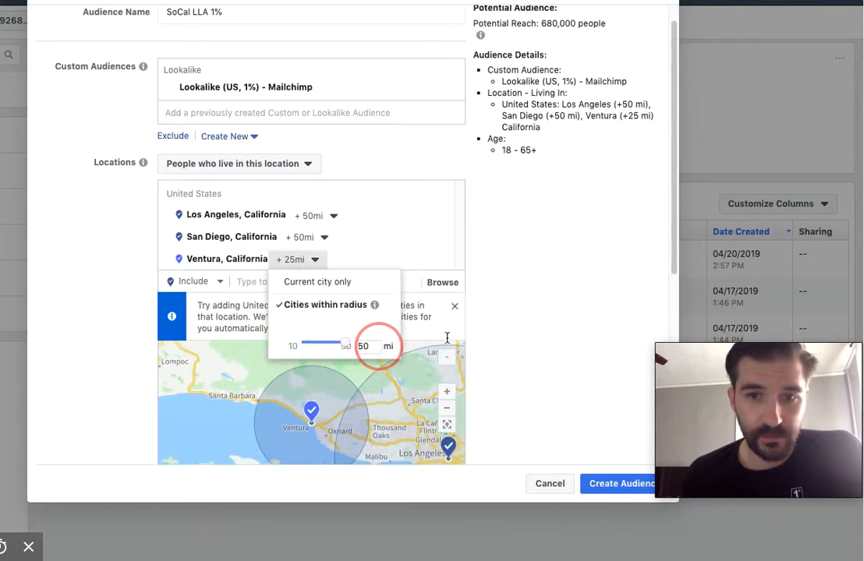
pyautogui.click(530, 287)
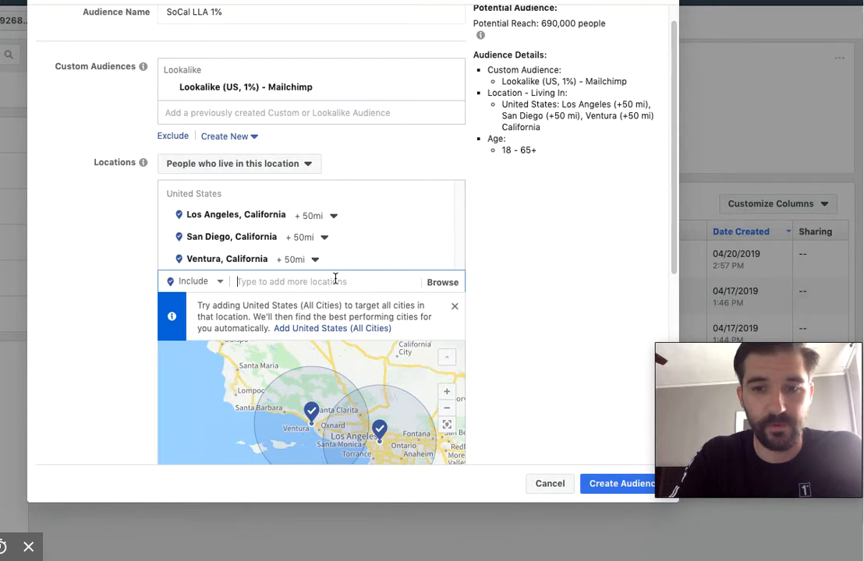
# Step: Add Palm Springs, California to the audience locations and set its radius to 50 mi
pyautogui.write('P')
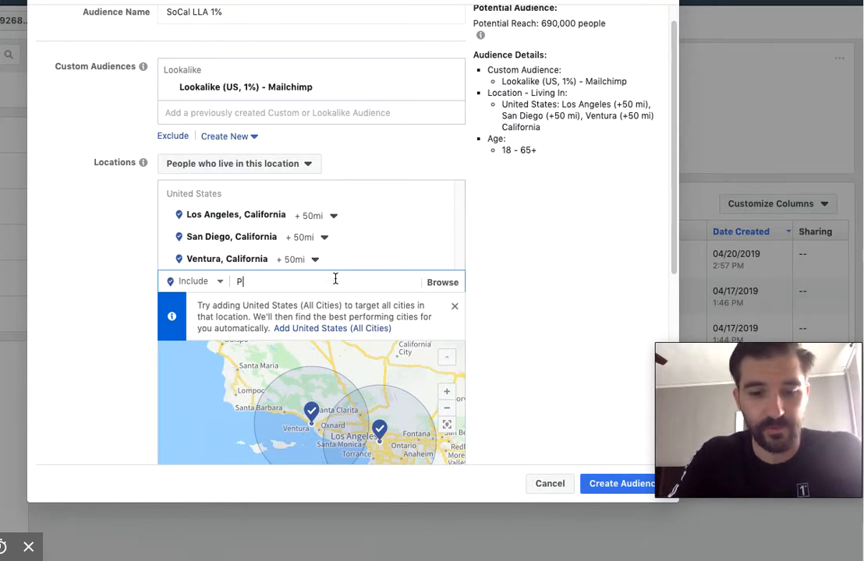
pyautogui.write('alm Spring')
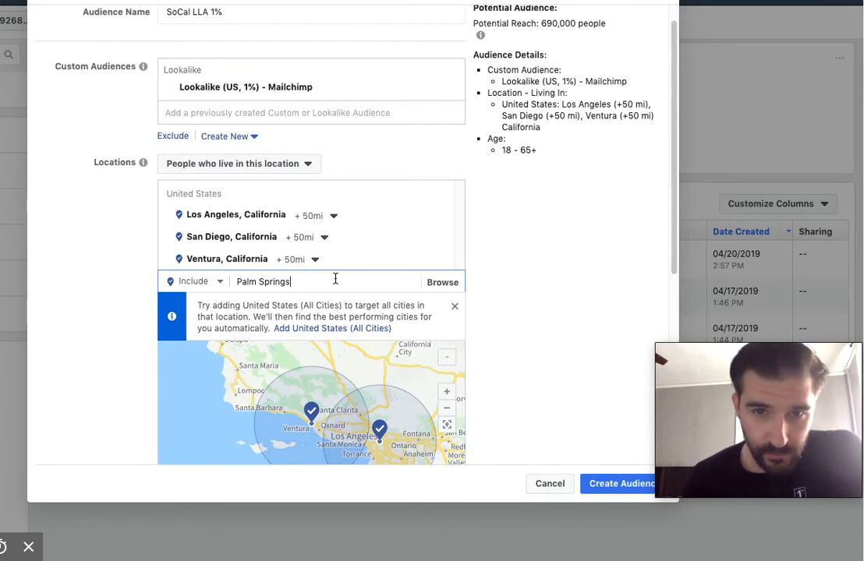
pyautogui.write('s')
pyautogui.click(315, 328)
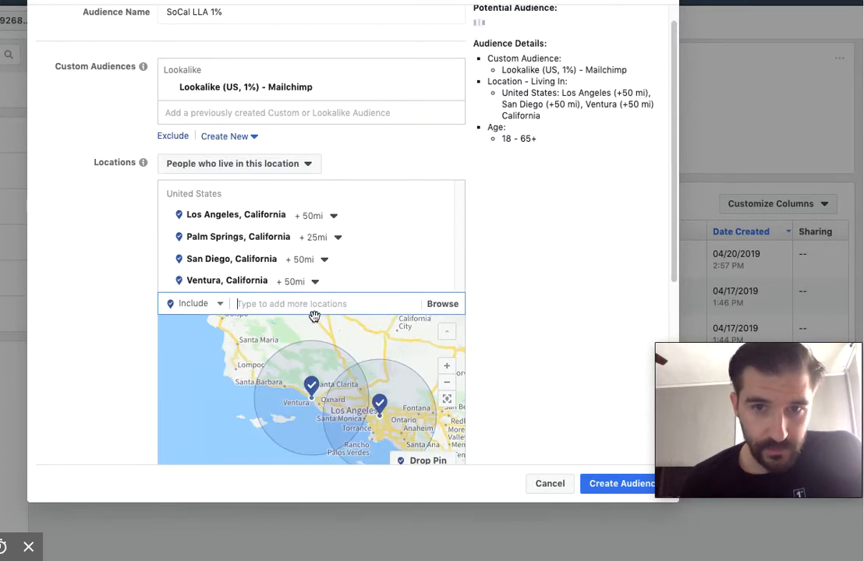
pyautogui.click(316, 237)
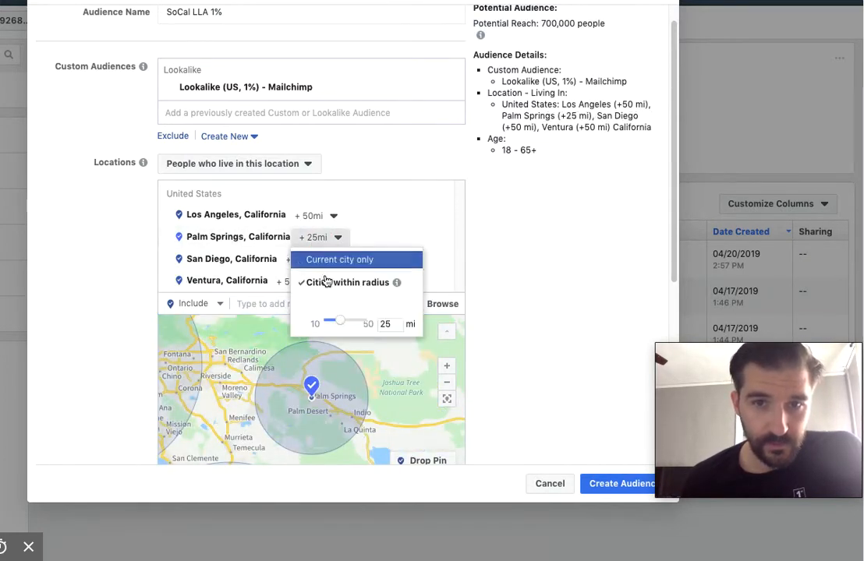
pyautogui.moveTo(340, 321); pyautogui.dragTo(382, 324)
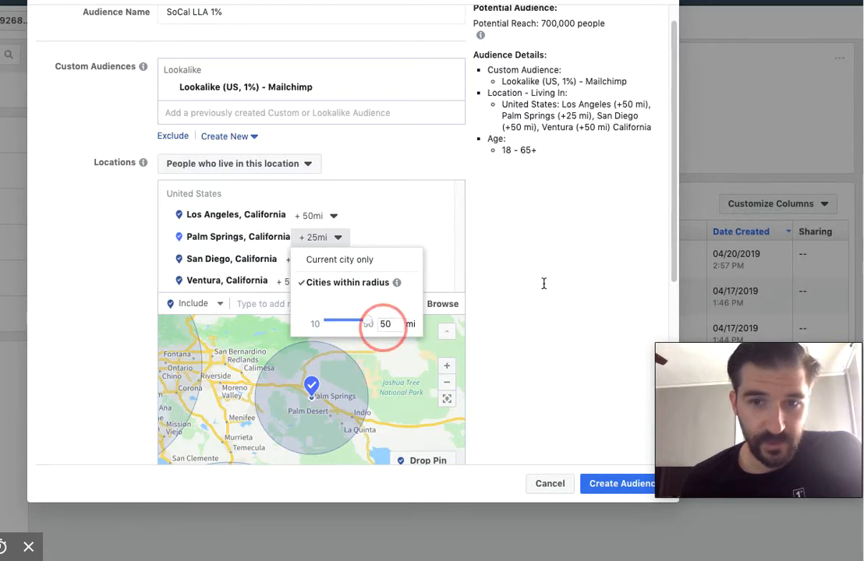
pyautogui.click(571, 314)
# Step: Include Irvine, California in the audience locations with a radius of 50 mi
pyautogui.scroll(-2, 499, 323)
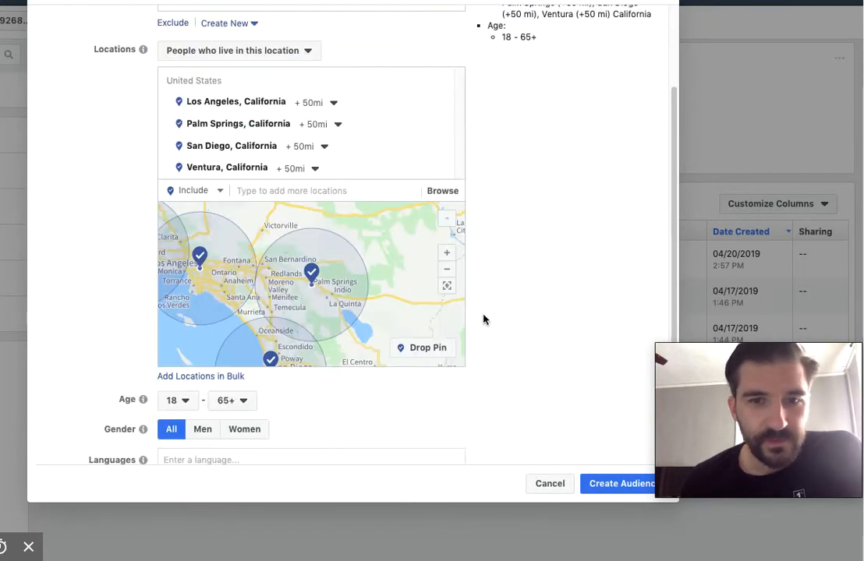
pyautogui.scroll(-1, 482, 319)
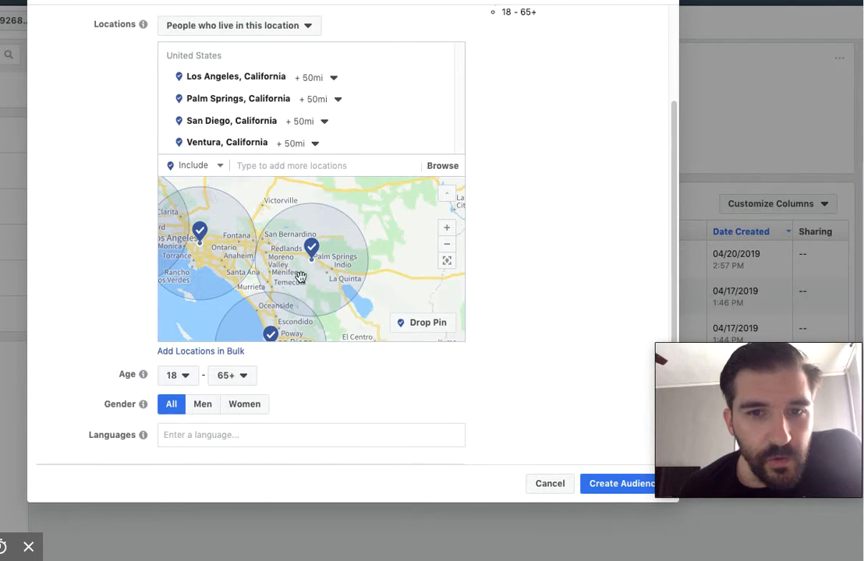
pyautogui.click(286, 169)
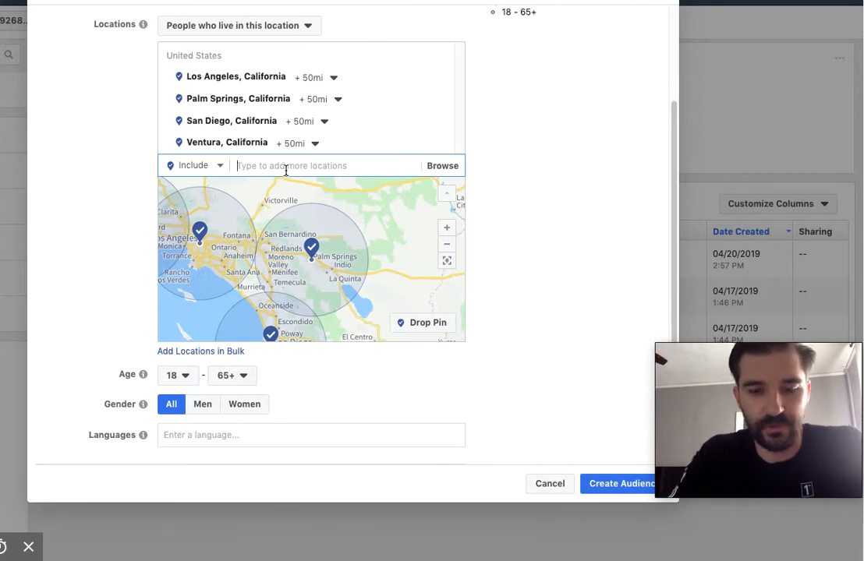
pyautogui.write('Irvin')
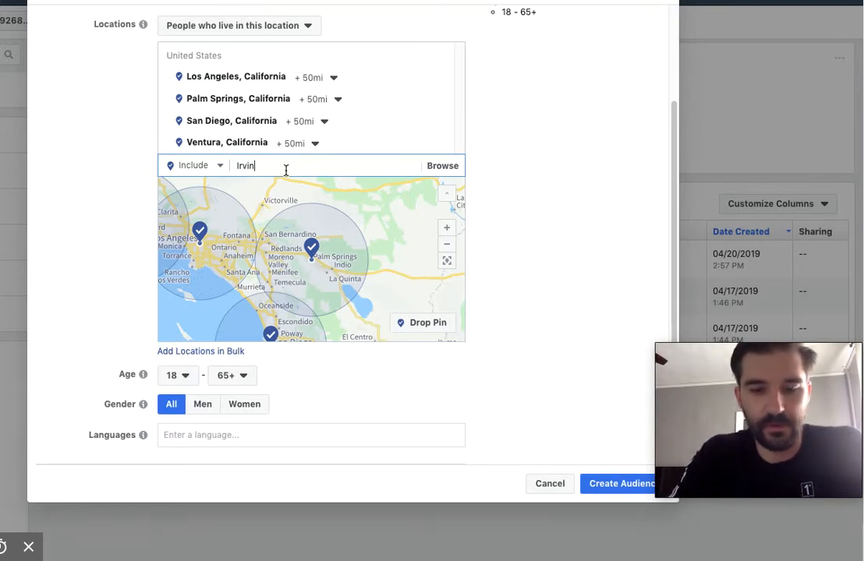
pyautogui.write('e')
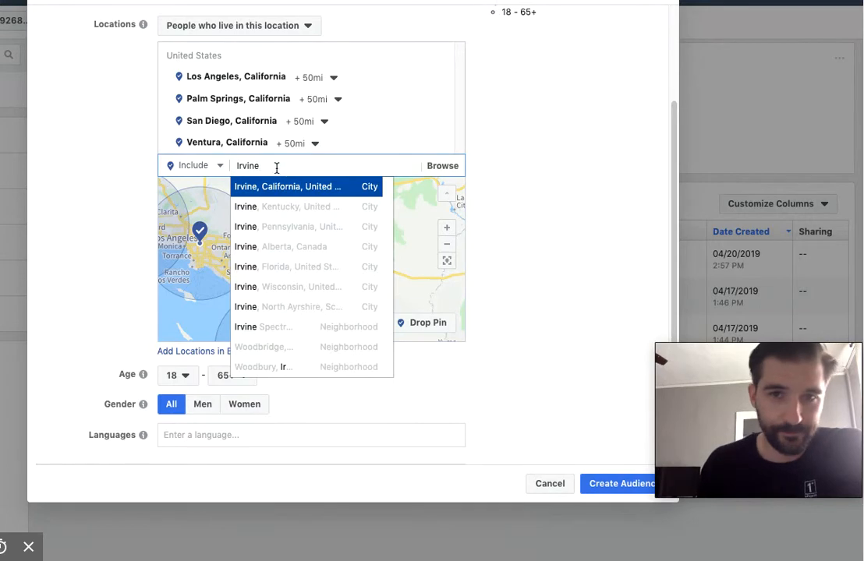
pyautogui.click(284, 191)
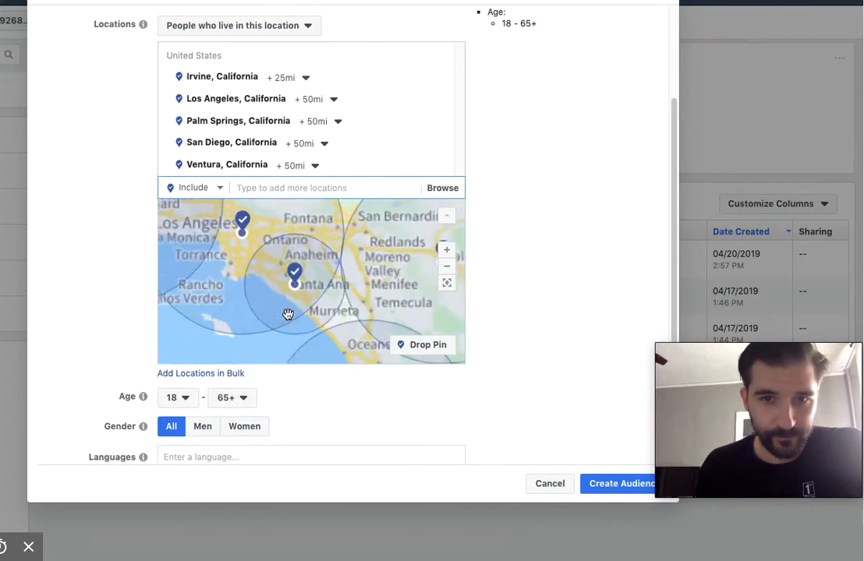
pyautogui.click(299, 80)
pyautogui.moveTo(311, 162); pyautogui.dragTo(554, 158)
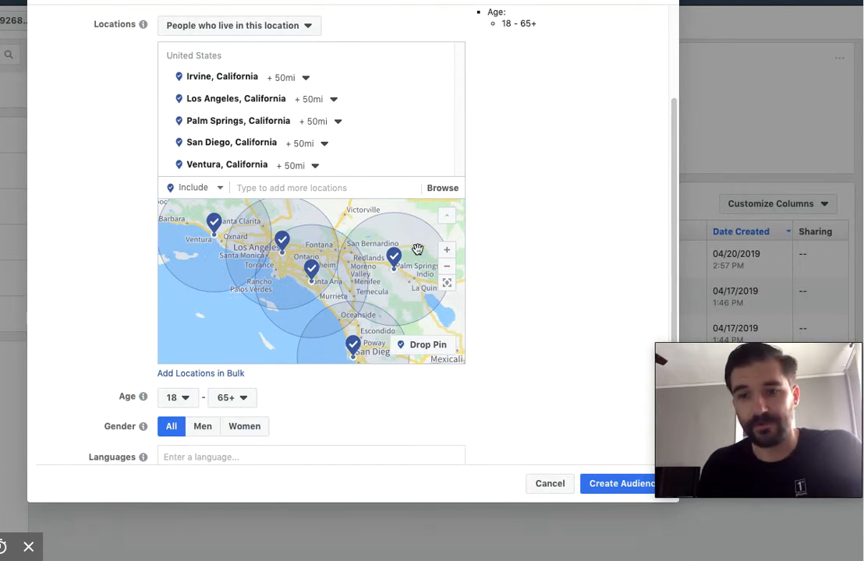
# Step: Add Phoenix, Arizona as a further audience location and set its radius to 50 mi
pyautogui.click(359, 189)
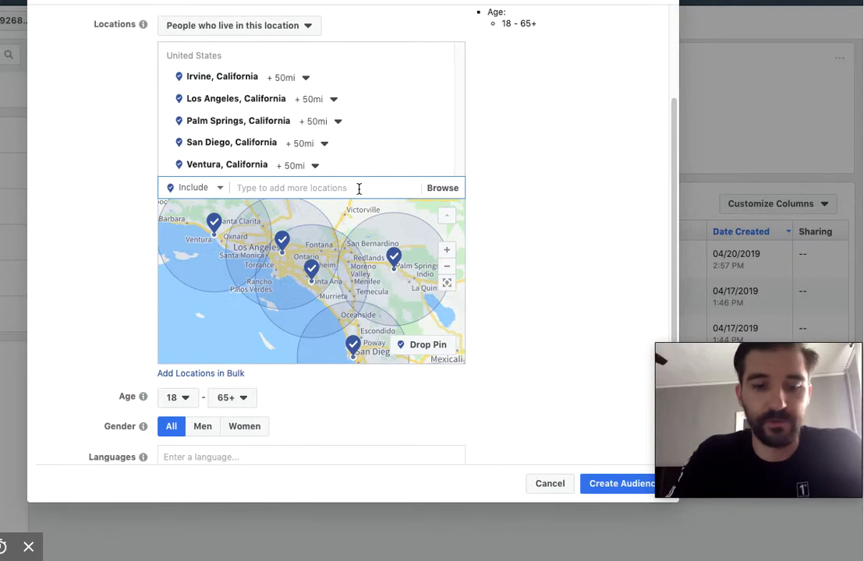
pyautogui.write('Phoenix')
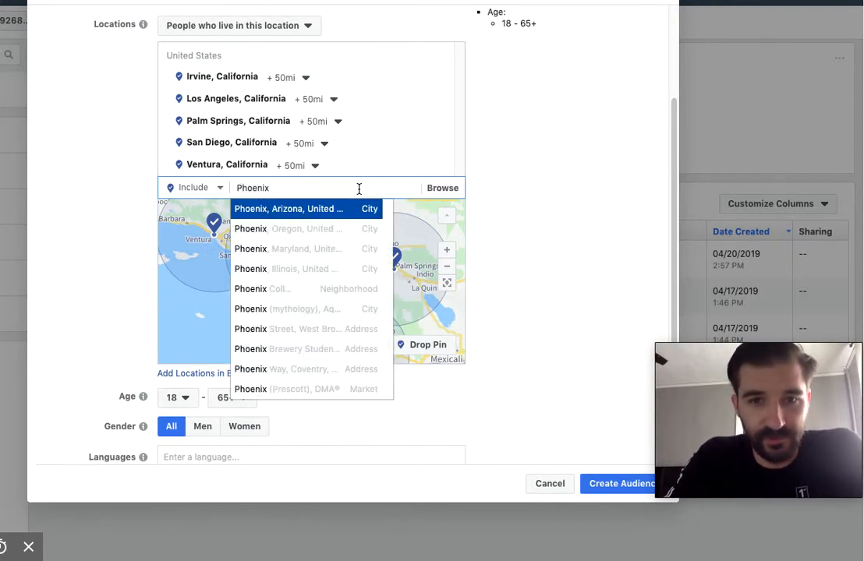
pyautogui.click(340, 212)
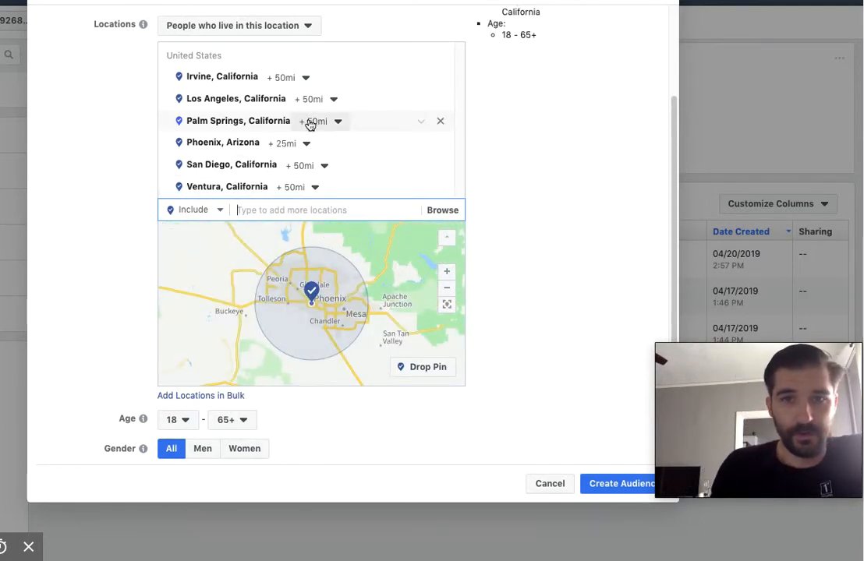
pyautogui.click(295, 145)
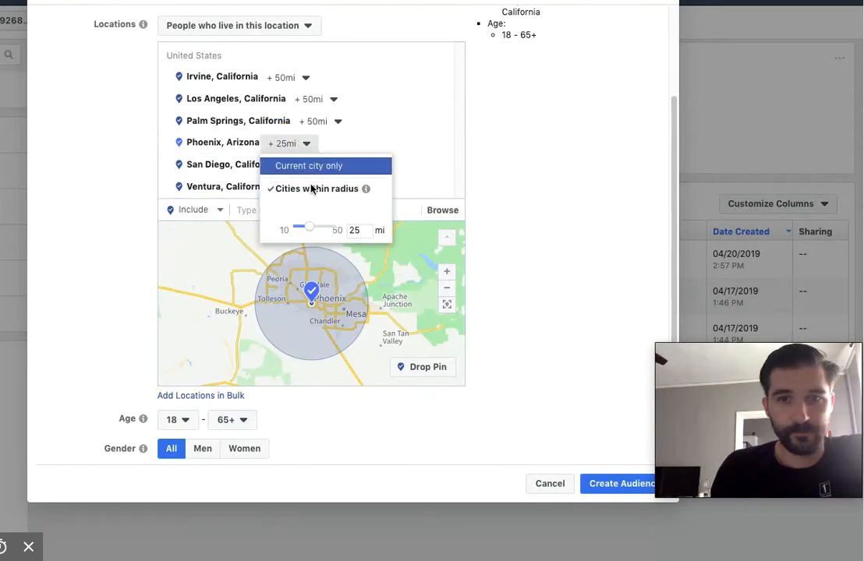
pyautogui.moveTo(308, 228); pyautogui.dragTo(452, 225)
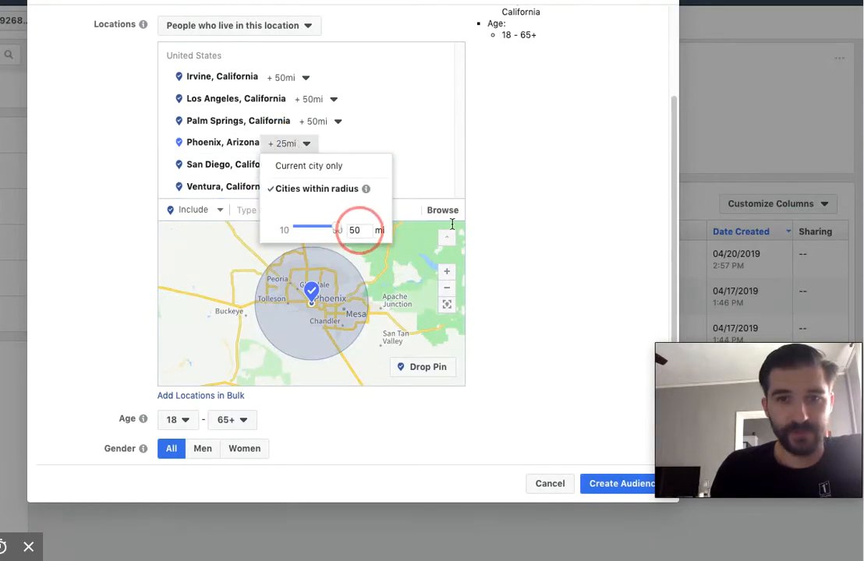
pyautogui.click(537, 187)
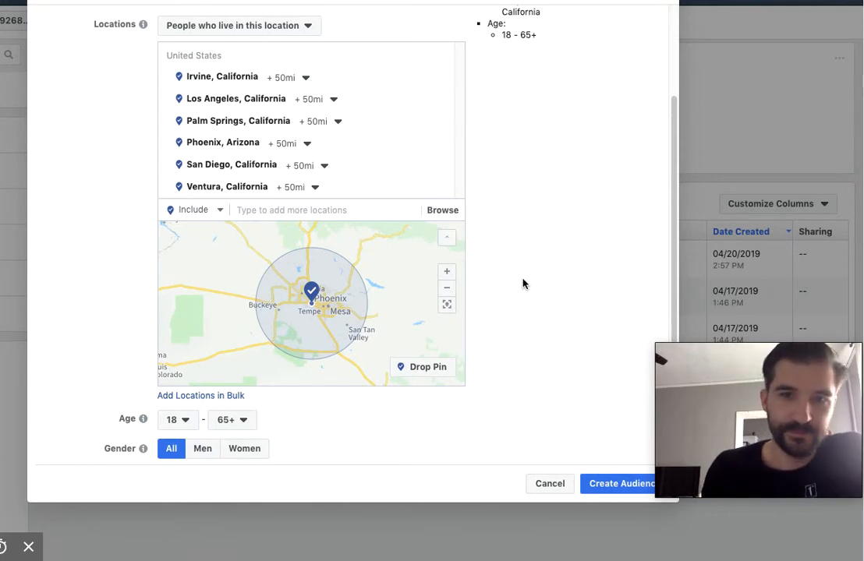
# Step: Review the audience name, location list, potential reach and audience details of the saved audience
pyautogui.scroll(-1, 566, 308)
pyautogui.scroll(4, 565, 309)
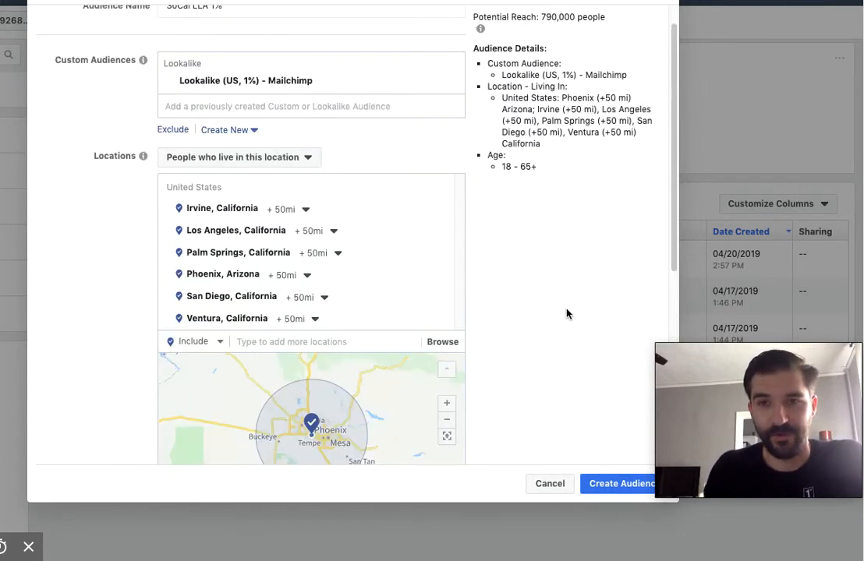
pyautogui.scroll(-1, 584, 313)
pyautogui.scroll(2, 584, 313)
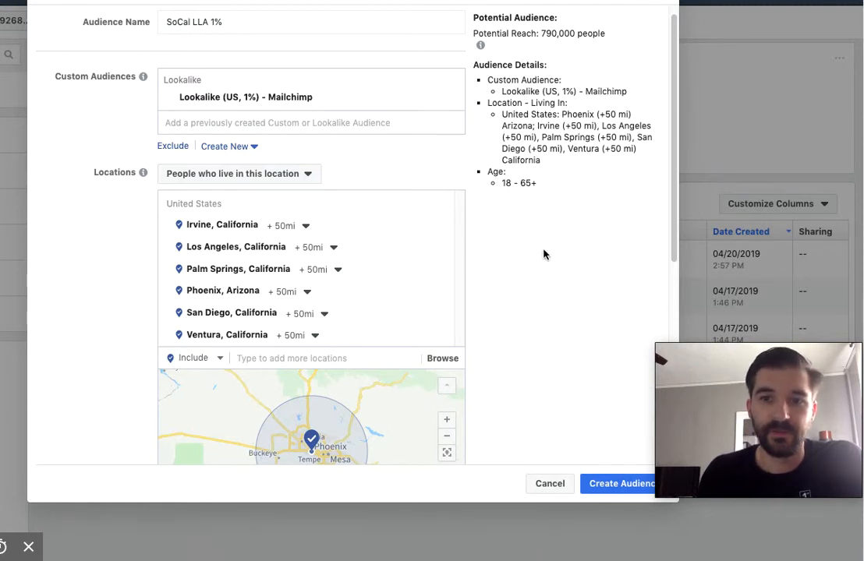
pyautogui.scroll(1, 328, 94)
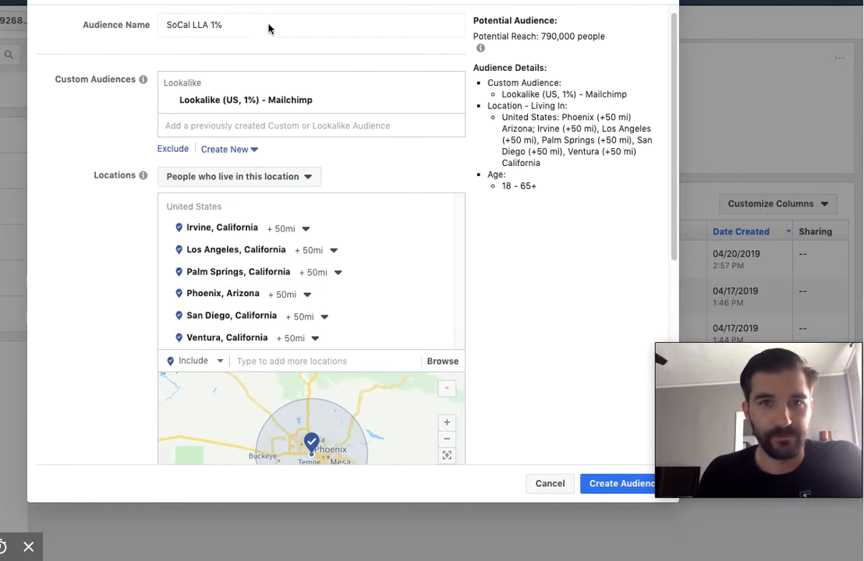
pyautogui.click(192, 24)
pyautogui.click(546, 260)
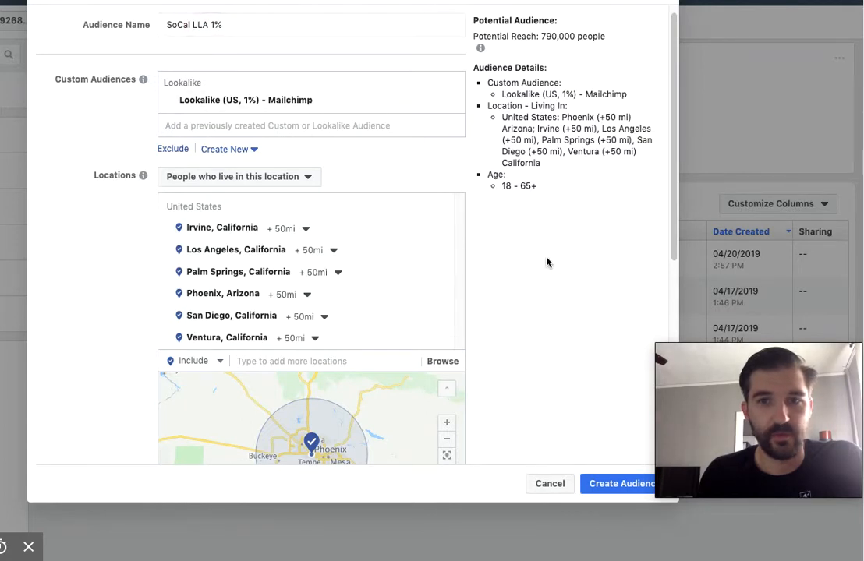
# Step: Set the audience language to English (All) and create the saved audience
pyautogui.scroll(-3, 546, 262)
pyautogui.scroll(-4, 546, 117)
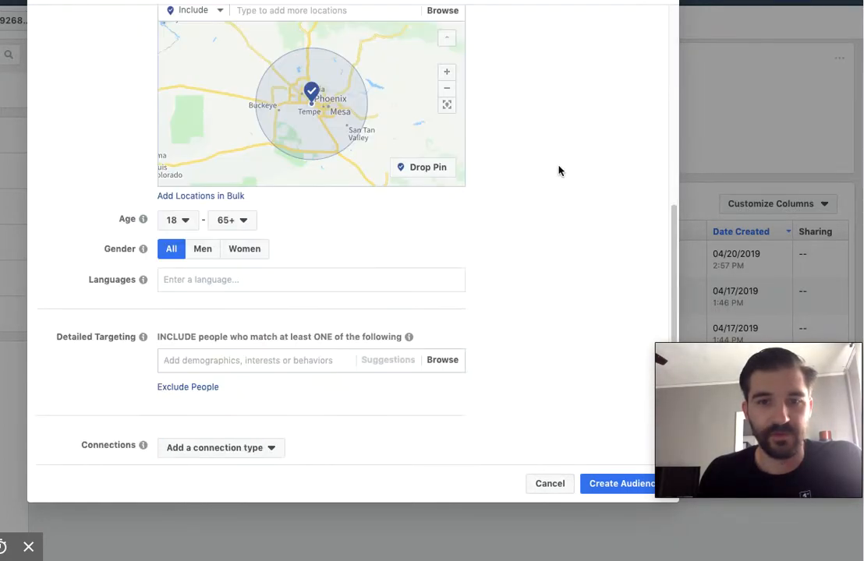
pyautogui.click(242, 288)
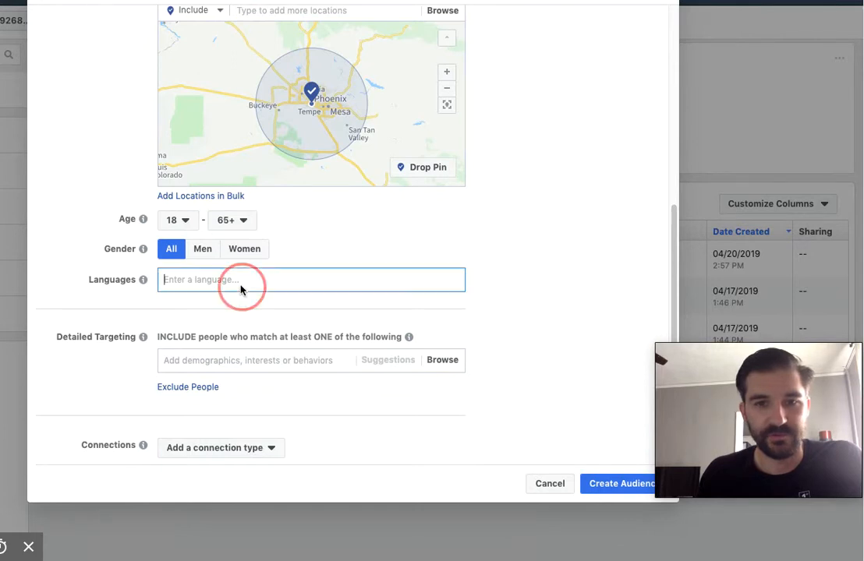
pyautogui.write('Engli')
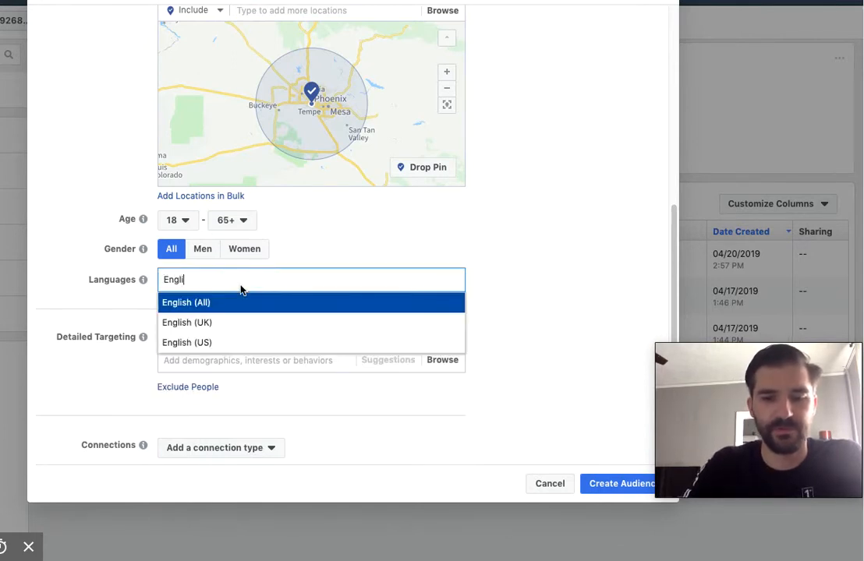
pyautogui.write('sh')
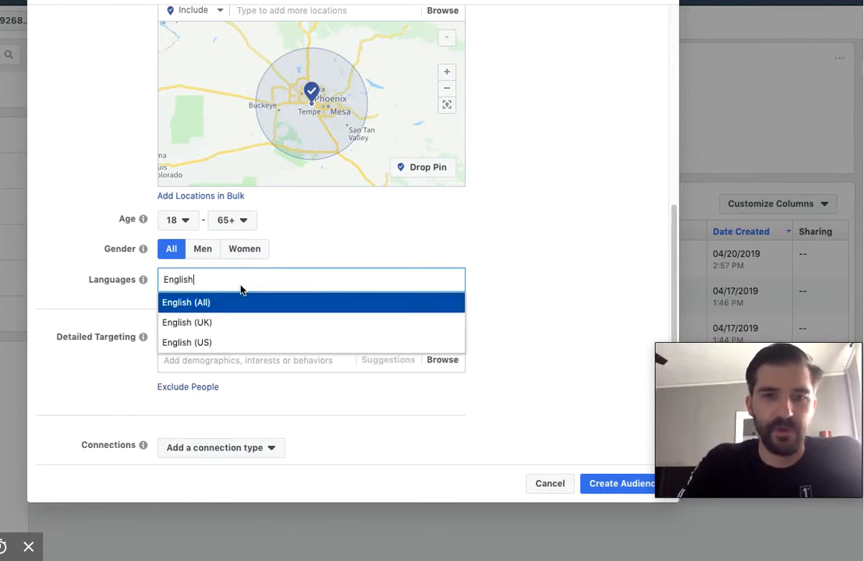
pyautogui.click(202, 303)
pyautogui.scroll(-1, 536, 262)
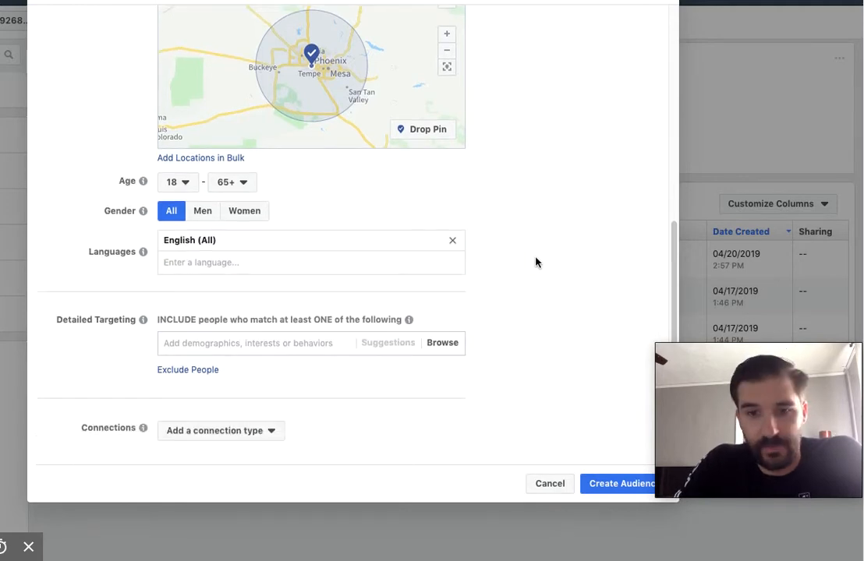
pyautogui.click(600, 485)
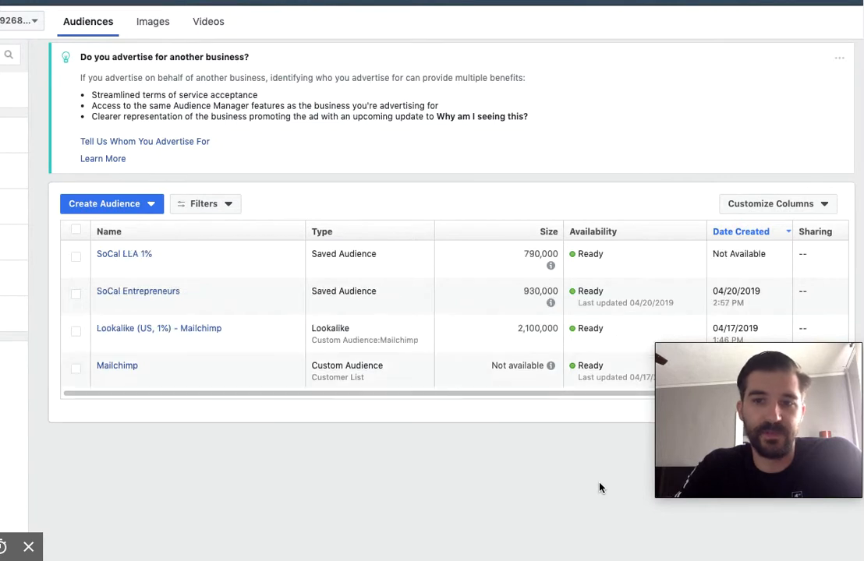